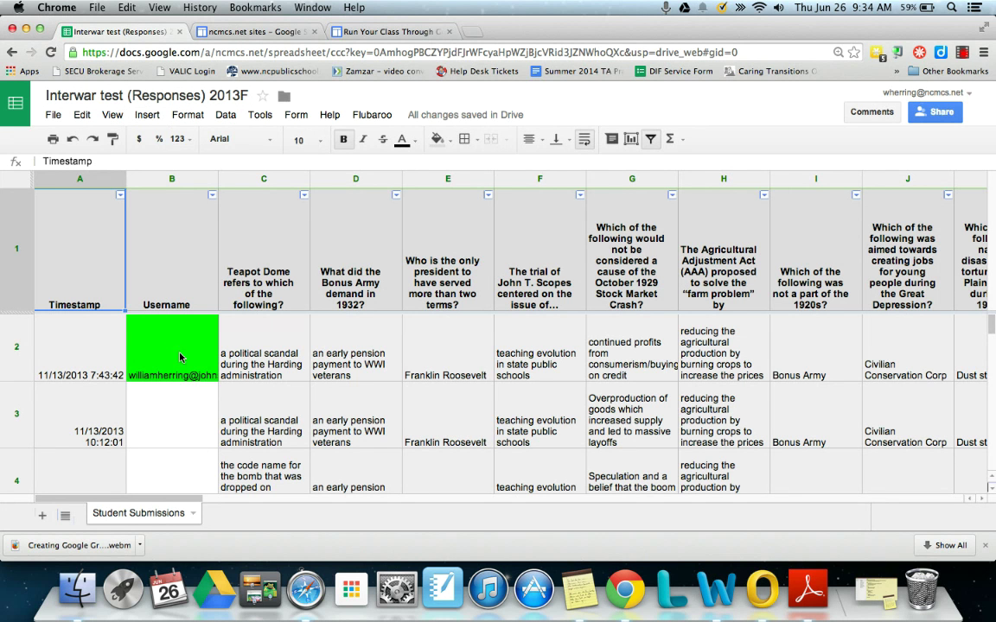
Step: Search the script gallery for "flubaroo", try to install the Flubaroo script, and close the gallery
left_click(146, 117)
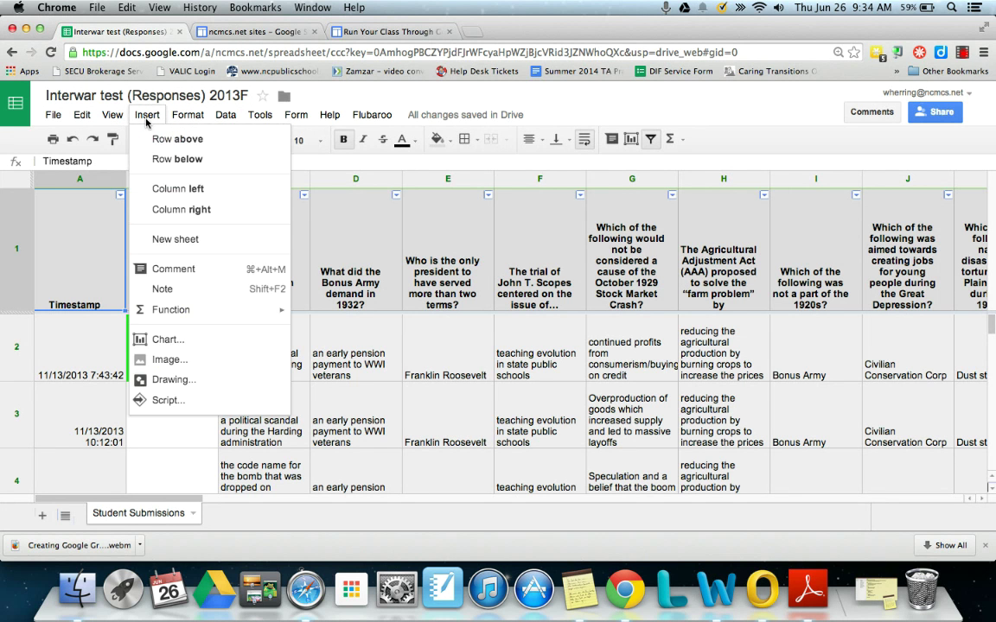
left_click(169, 401)
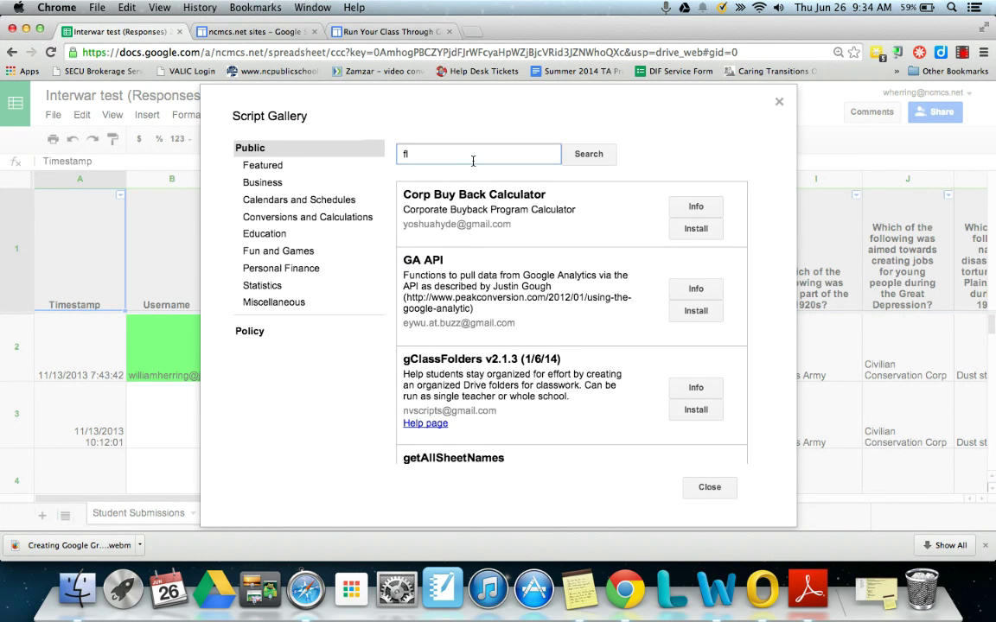
key("Return")
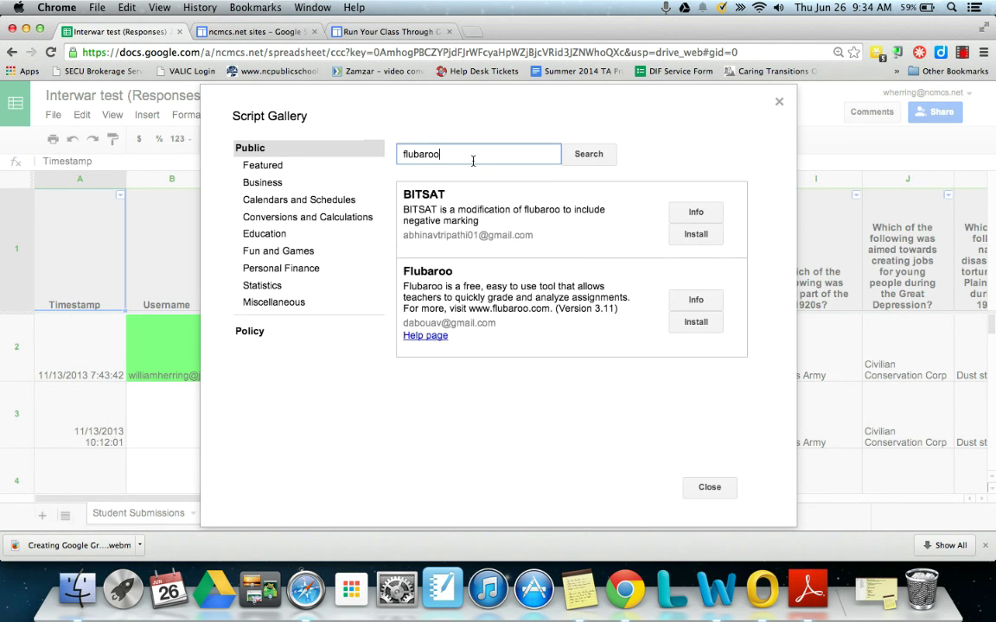
left_click(718, 324)
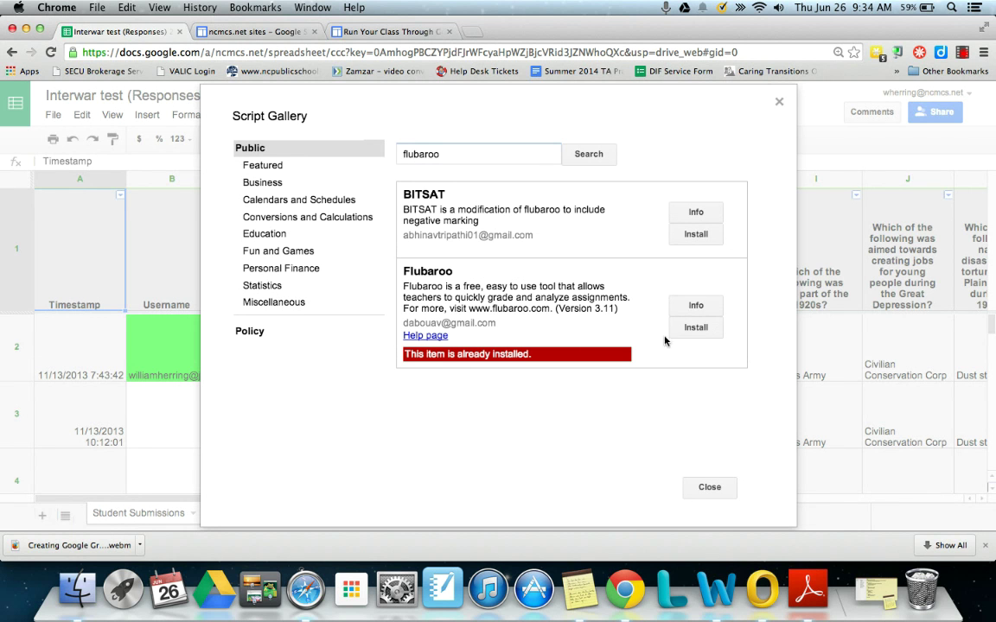
left_click(696, 329)
left_click(709, 488)
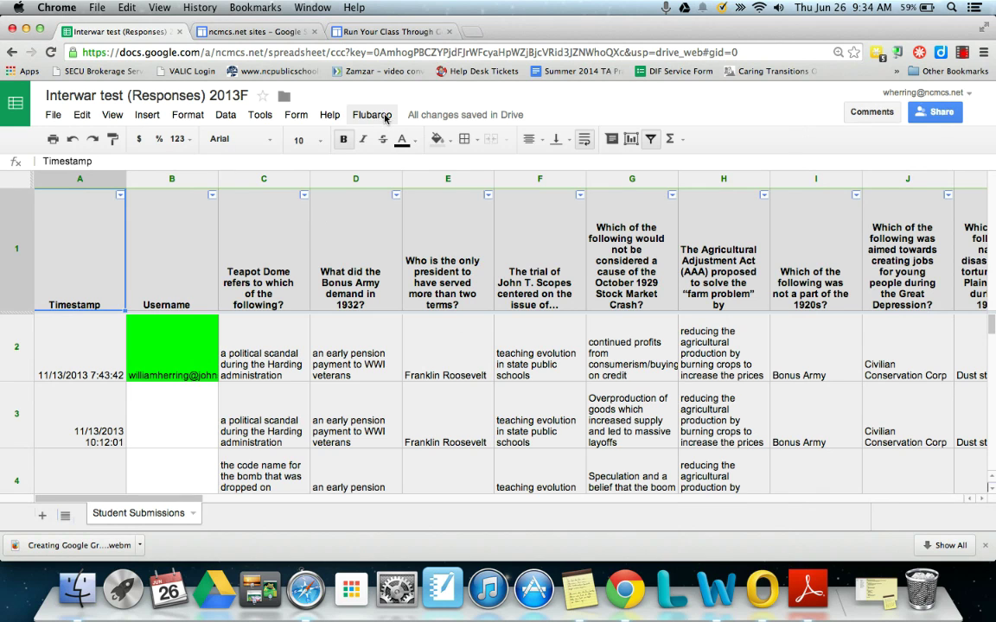
Step: Look over the student submissions and start regrading the assignment with Flubaroo
scroll(571, 419, "right", 20)
scroll(570, 418, "down", 10)
scroll(627, 465, "left", 20)
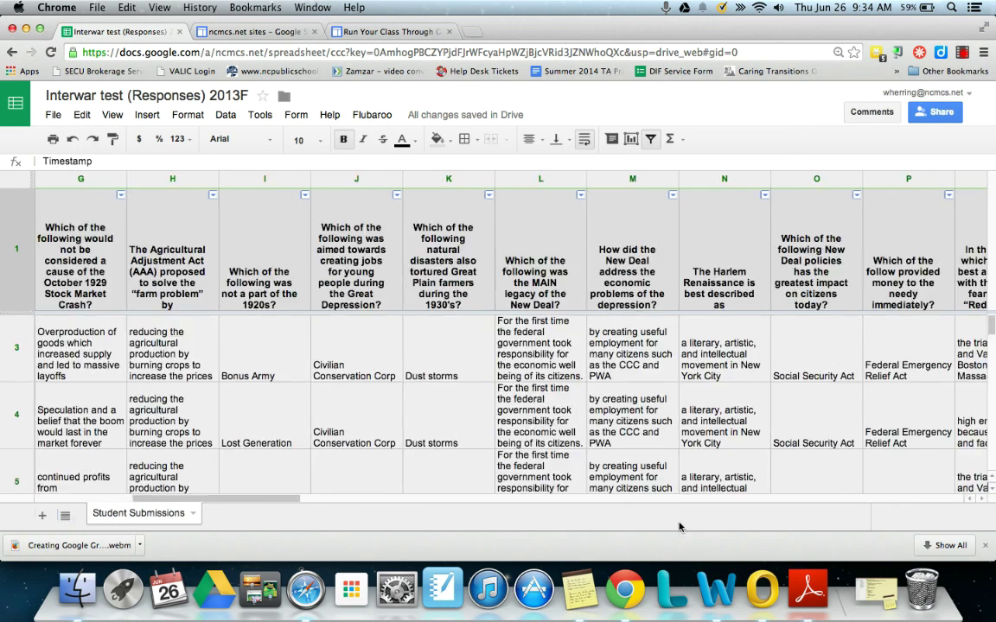
scroll(536, 346, "down", 2)
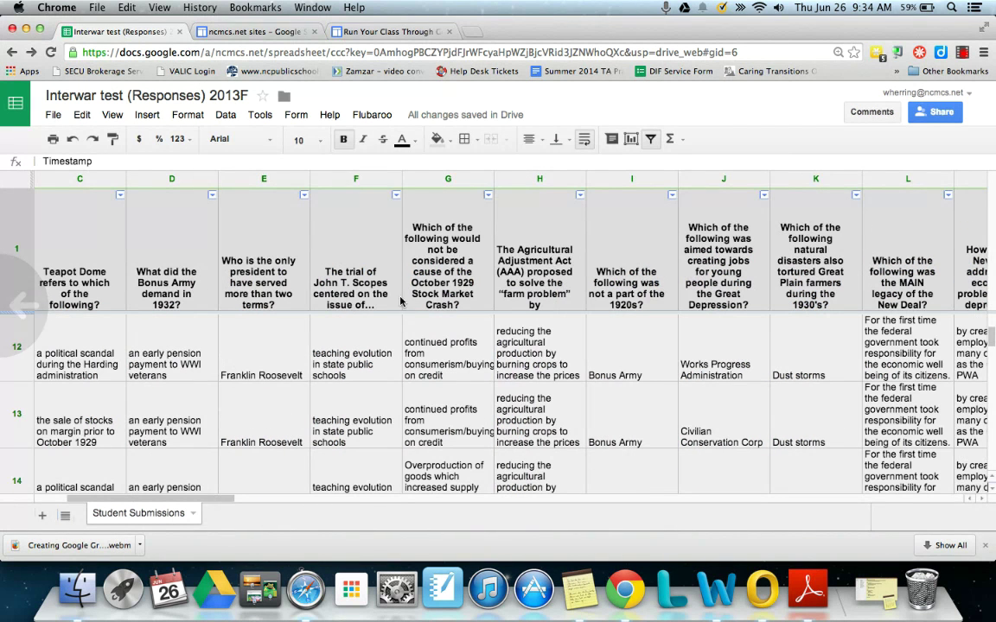
left_click(371, 115)
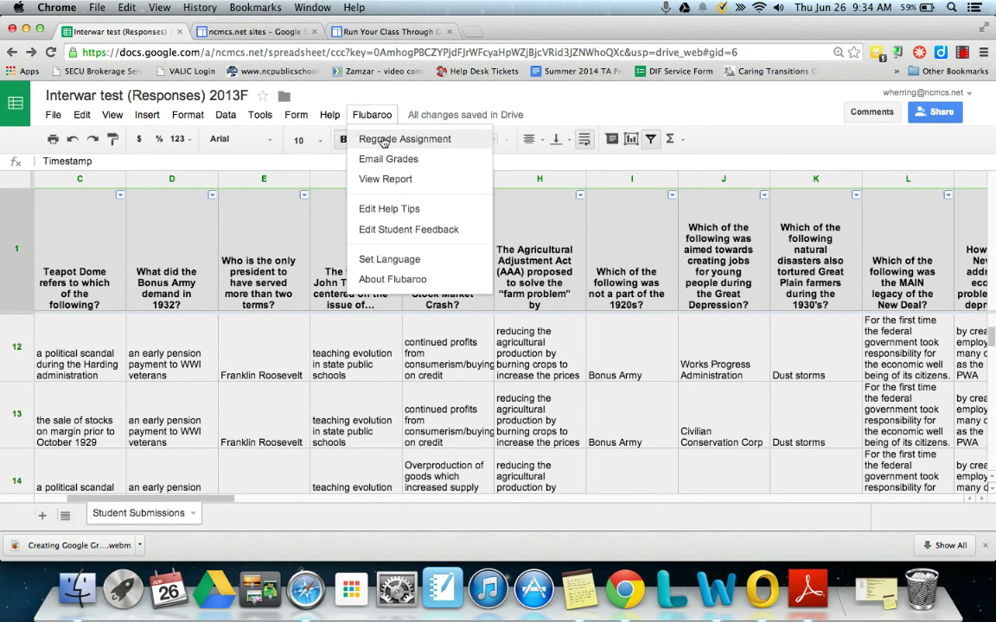
left_click(383, 140)
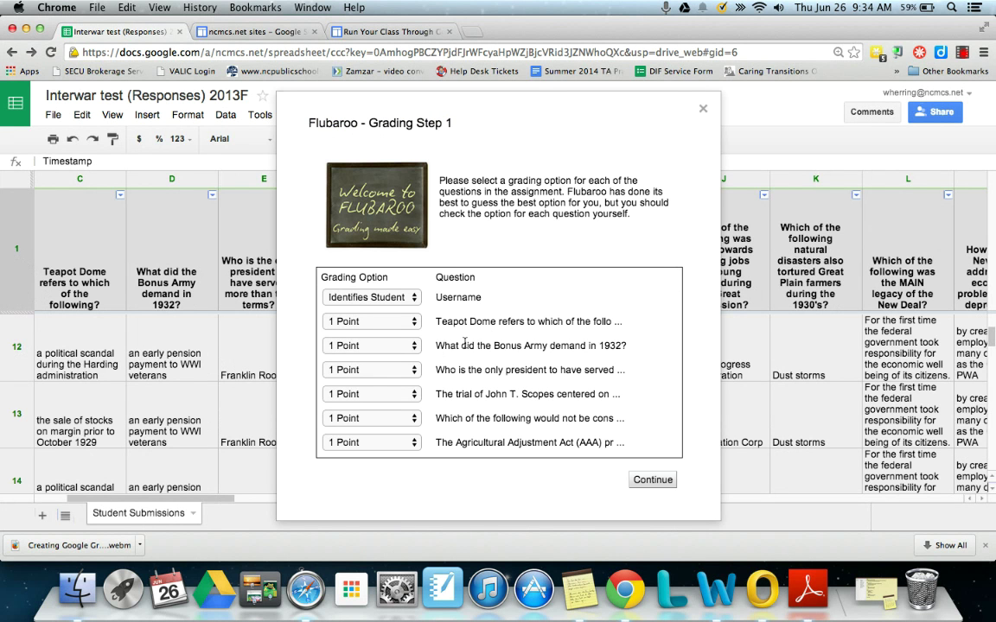
Step: Examine the grading options offered for the "Who is the only president" question and the Username field
left_click(413, 370)
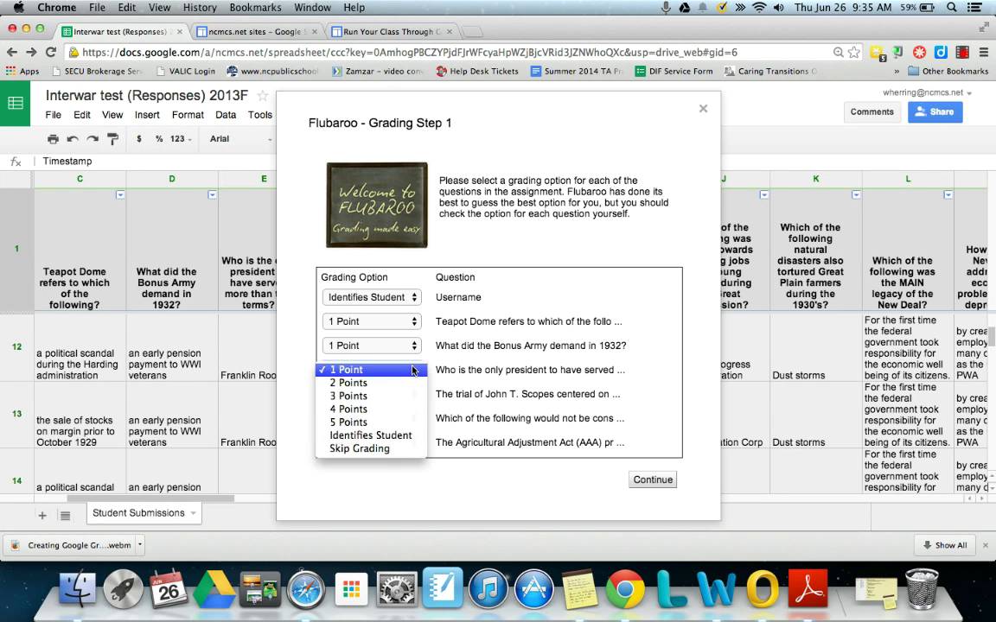
left_click(413, 370)
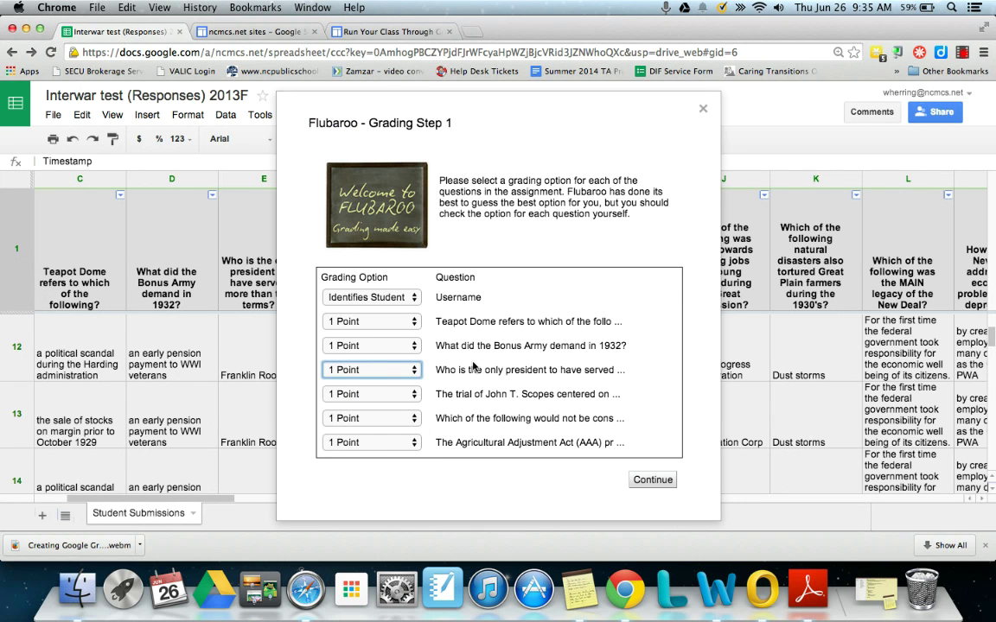
left_click(442, 296)
left_click(417, 302)
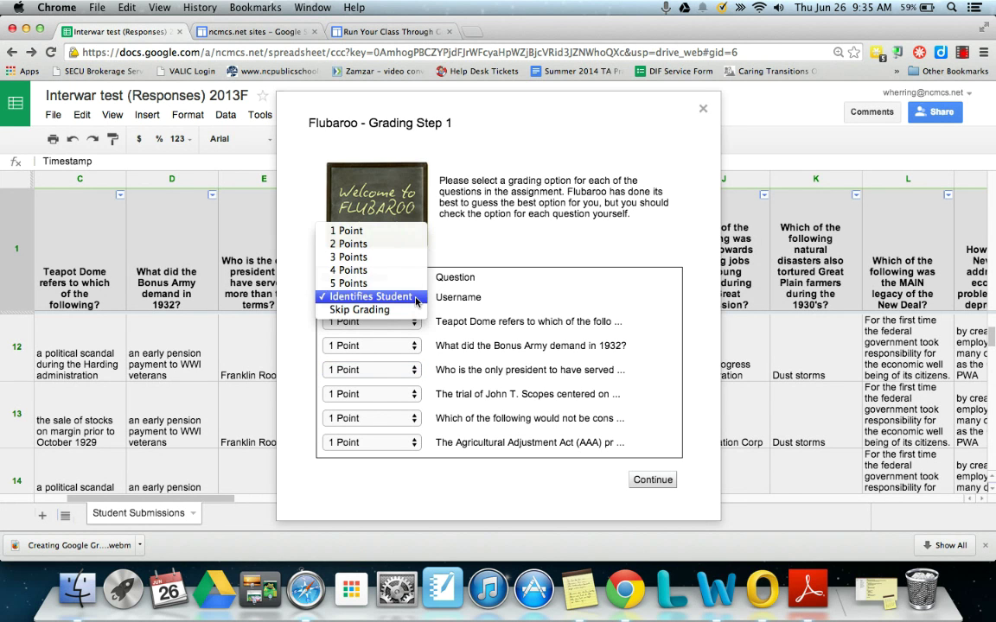
left_click(439, 300)
Step: Set the grading option of "What block are you in?" to Identifies Student and continue to the answer key selection
scroll(438, 301, "down", 3)
scroll(439, 300, "down", 5)
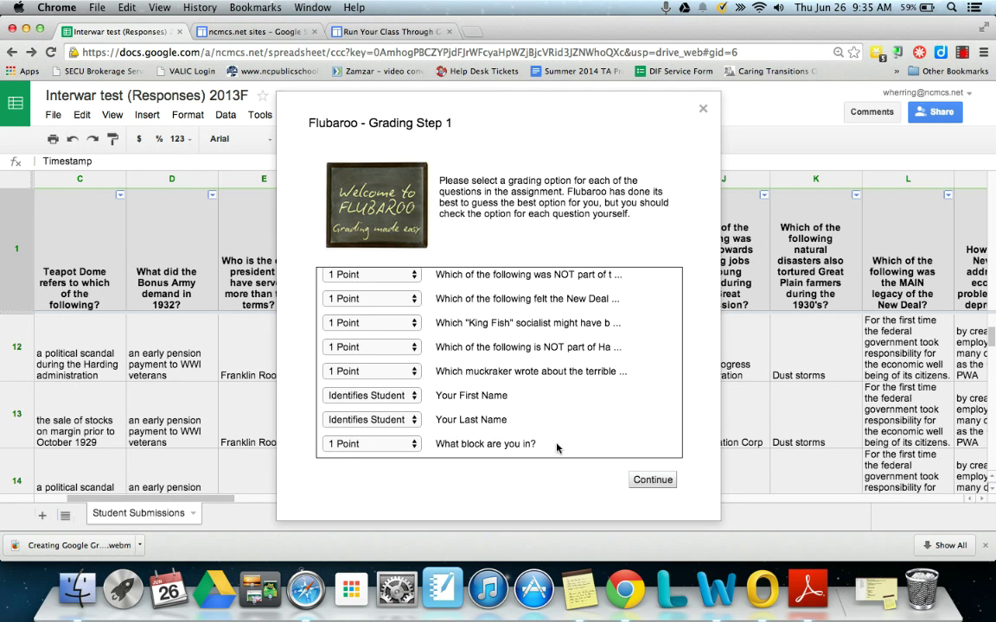
left_click(405, 444)
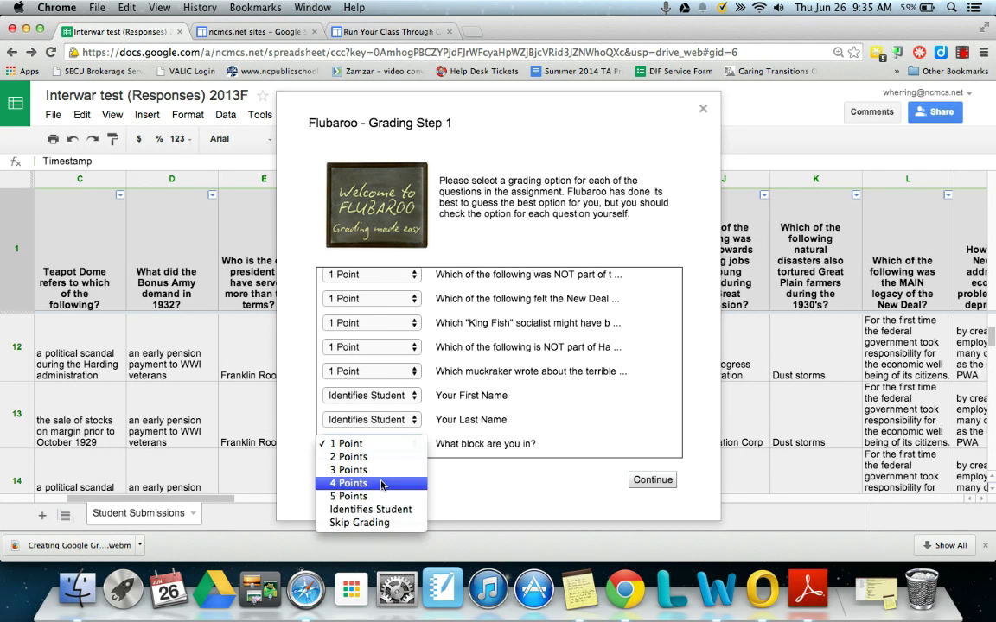
left_click(381, 511)
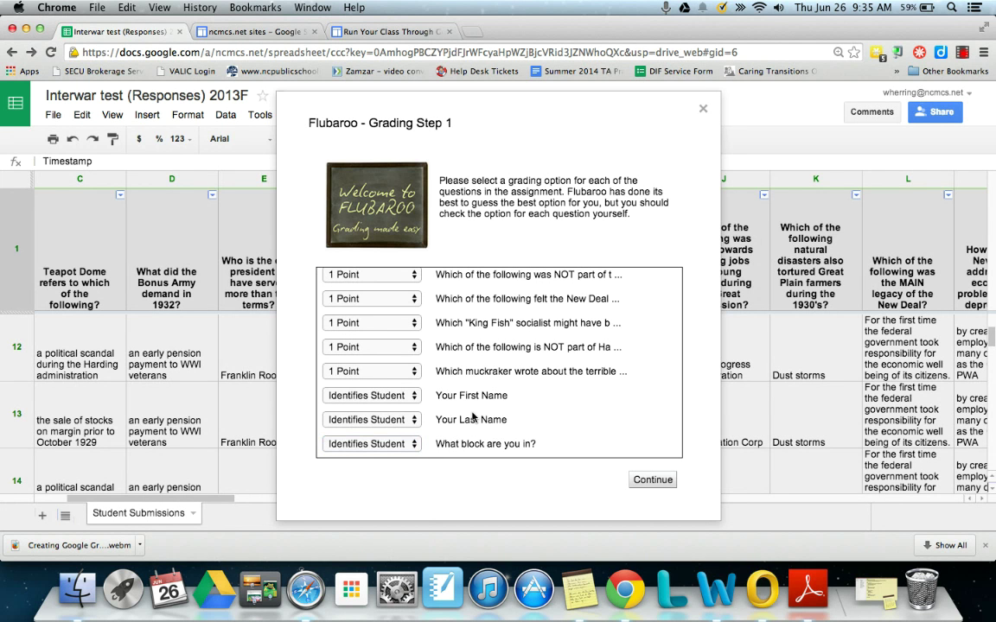
left_click(645, 484)
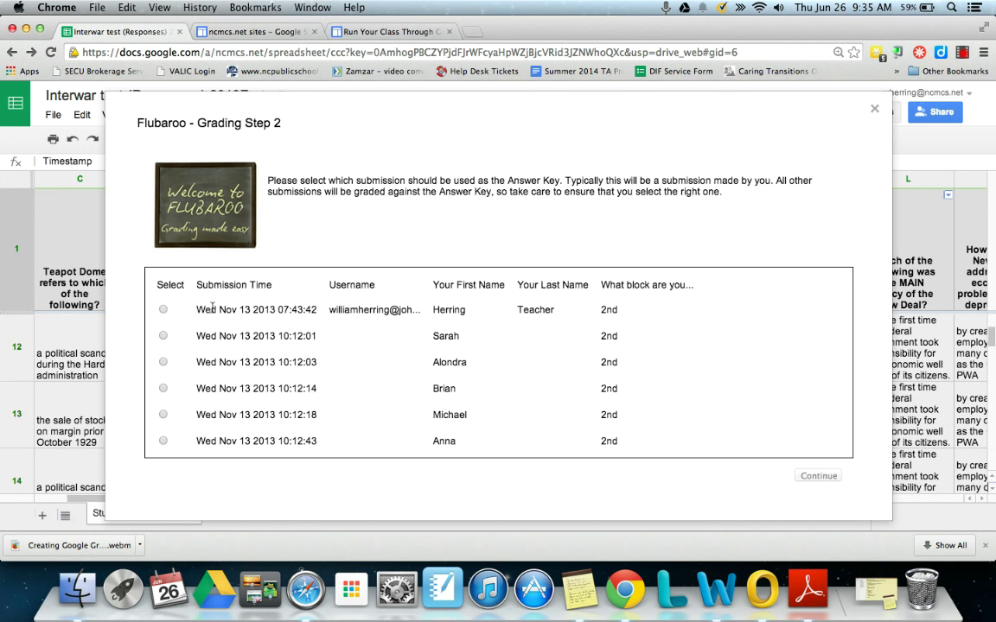
Step: Grade the assignment using the teacher's submission from Wed Nov 13 2013 07:43:42 as the answer key, and open the grades
left_click(163, 309)
left_click(809, 478)
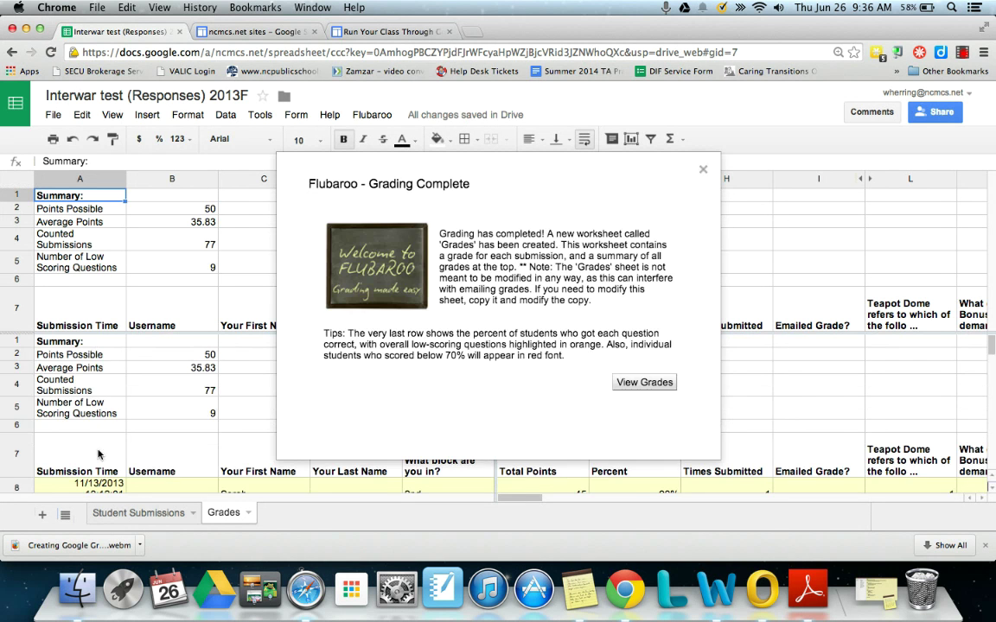
left_click(623, 384)
Step: Review the students' total points and percentages on the Grades sheet, including the red low-scoring entries
scroll(248, 377, "up", 2)
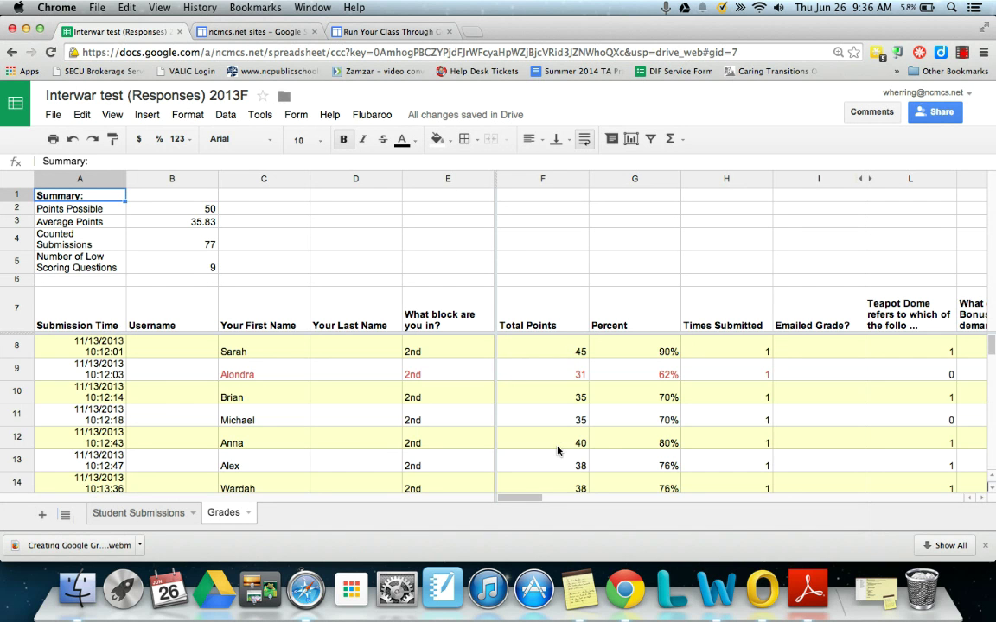
scroll(557, 451, "down", 8)
scroll(557, 451, "up", 8)
left_click(667, 377)
scroll(667, 380, "down", 10)
scroll(666, 380, "right", 2)
scroll(666, 381, "up", 8)
scroll(666, 380, "up", 3)
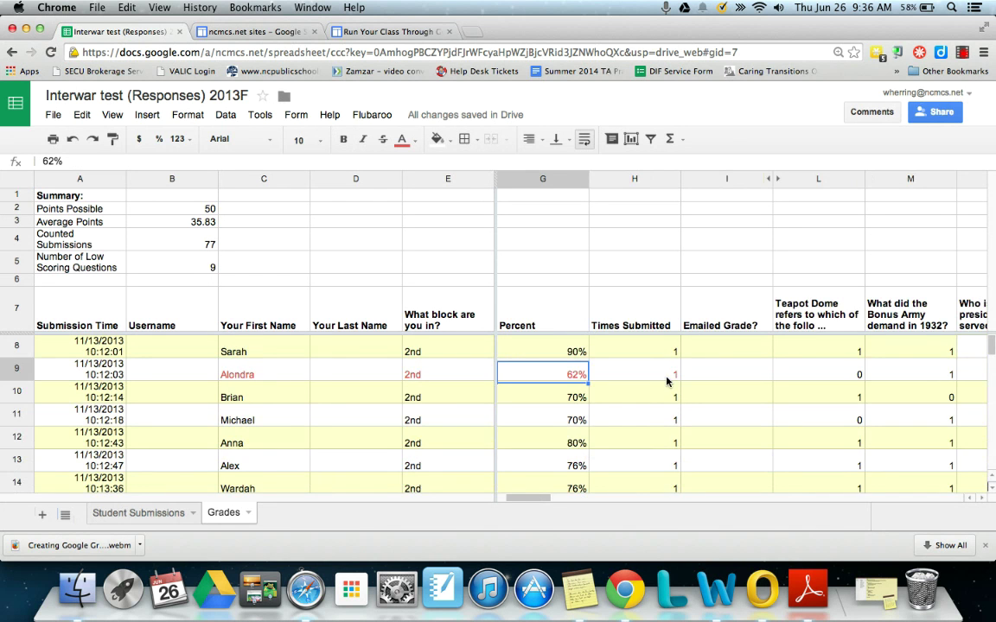
scroll(667, 380, "left", 1)
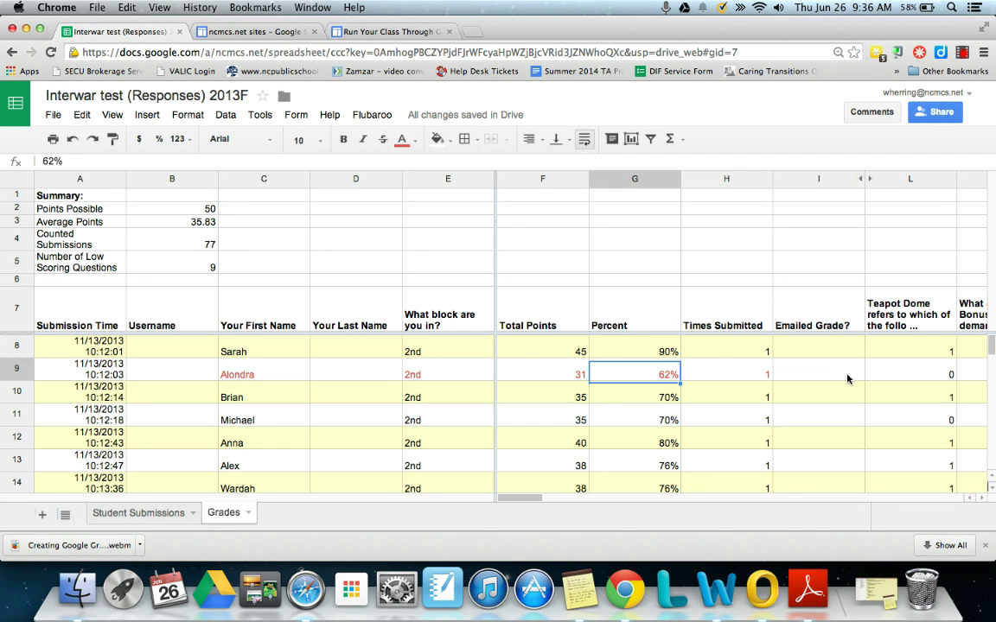
Step: Check the Emailed Grade? column and view Flubaroo's available commands, including Email Grades
left_click(783, 311)
left_click(849, 434)
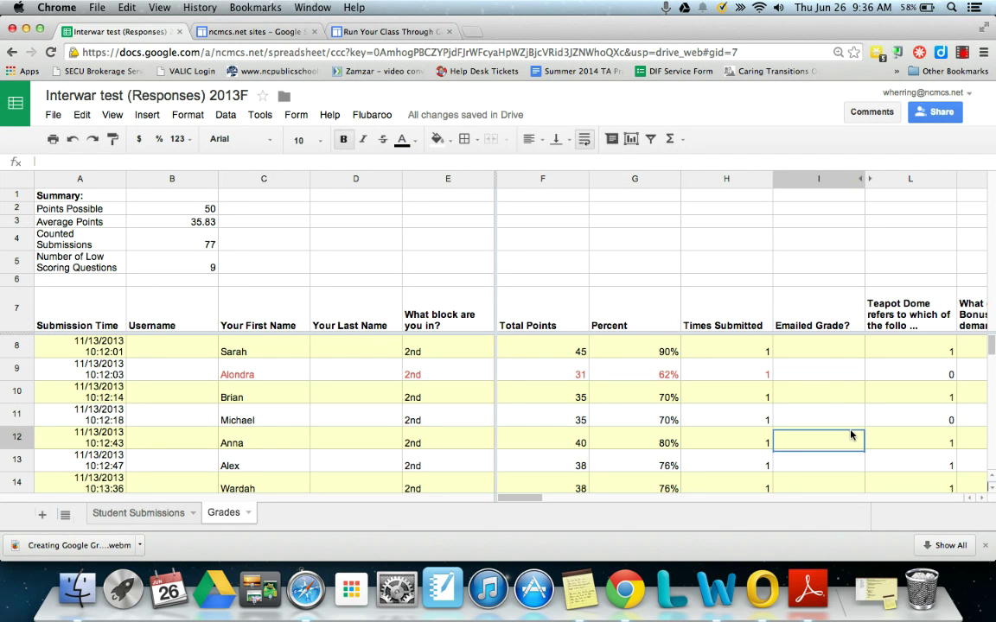
left_click(372, 115)
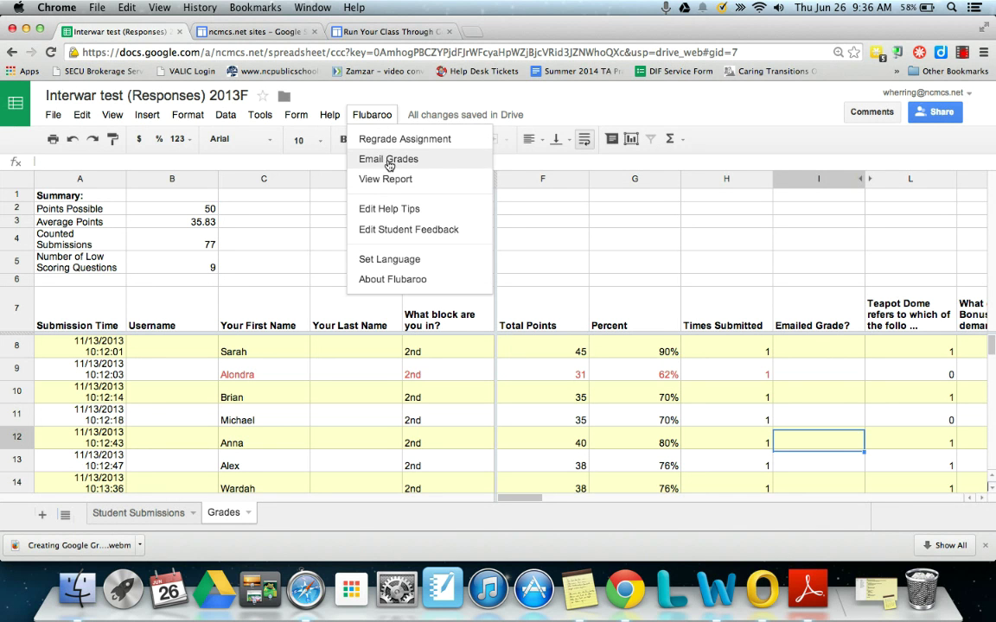
left_click(363, 121)
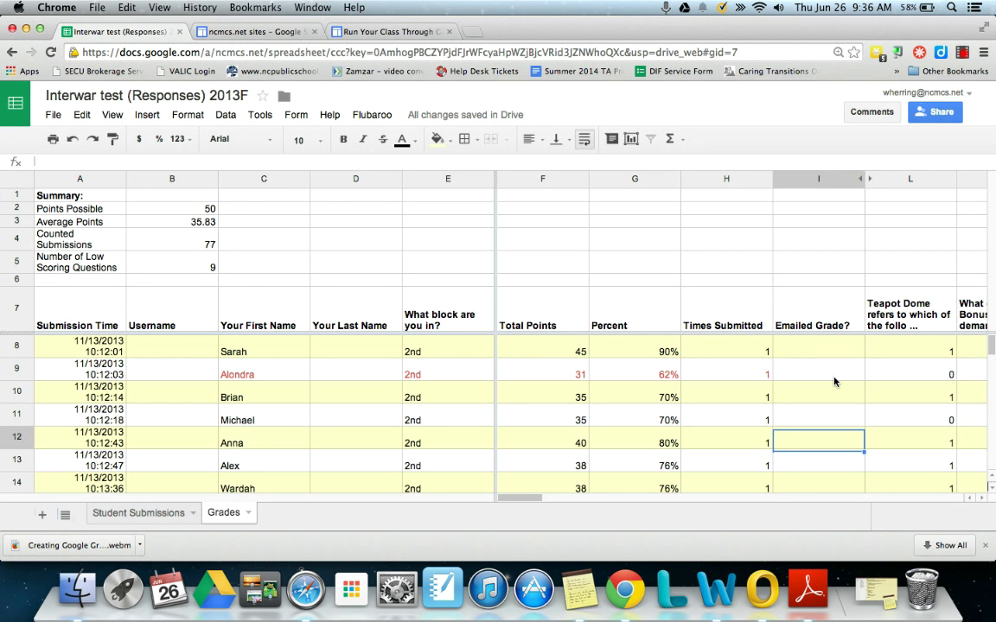
Step: Examine the percent-correct row below the last student across all questions, noting the orange low-scoring ones, and return to the first student rows
scroll(834, 382, "right", 10)
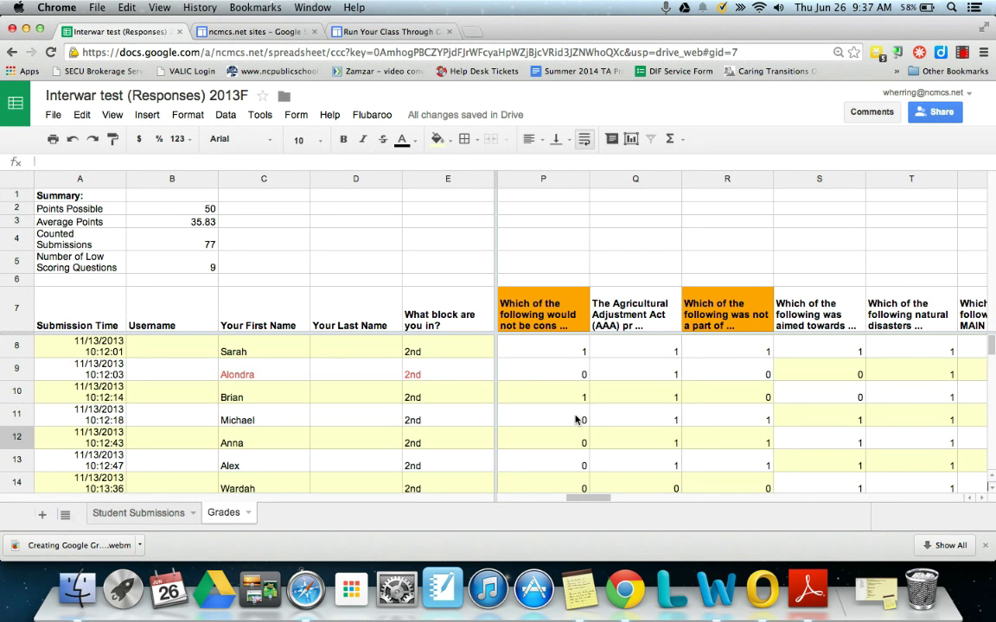
scroll(578, 419, "down", 12)
scroll(578, 419, "down", 8)
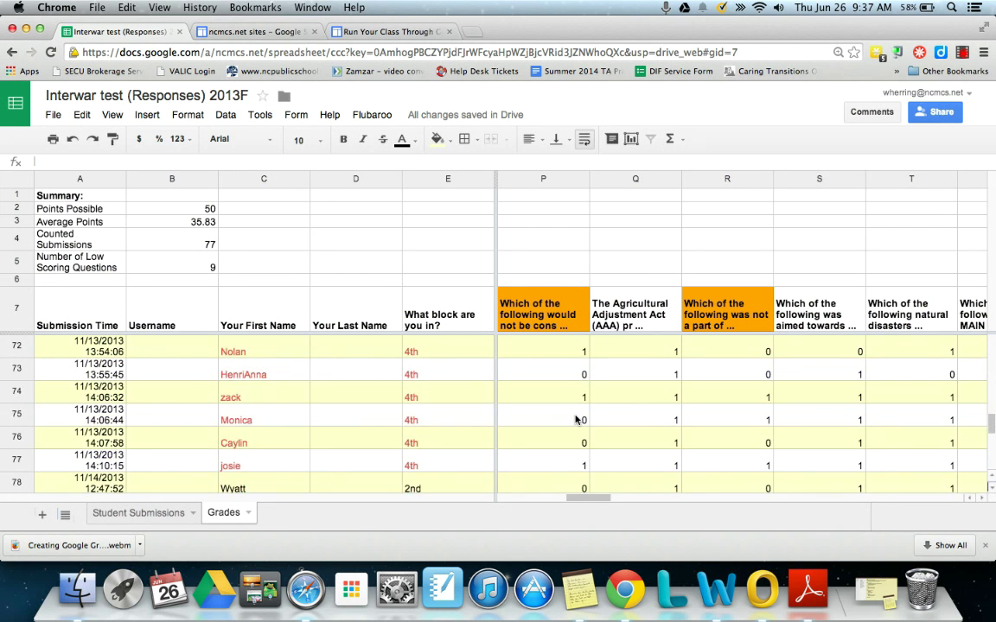
scroll(577, 420, "down", 5)
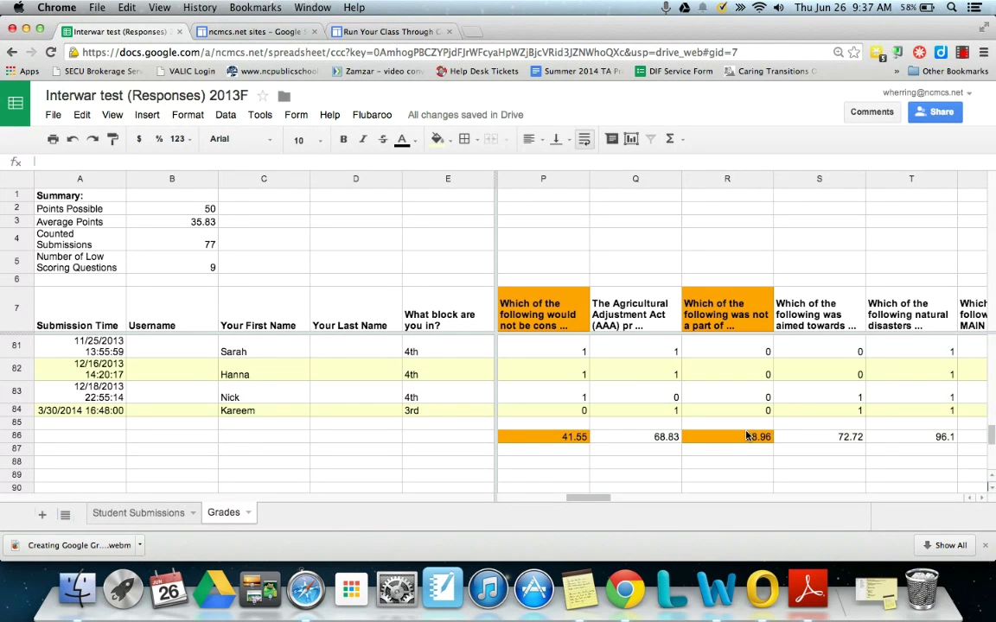
scroll(747, 437, "right", 3)
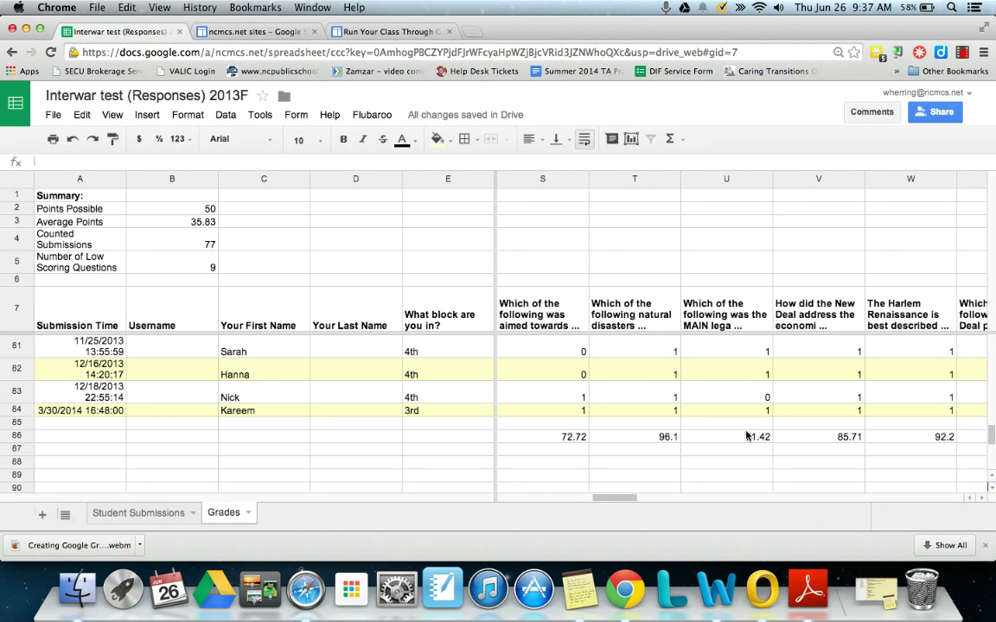
left_click(671, 438)
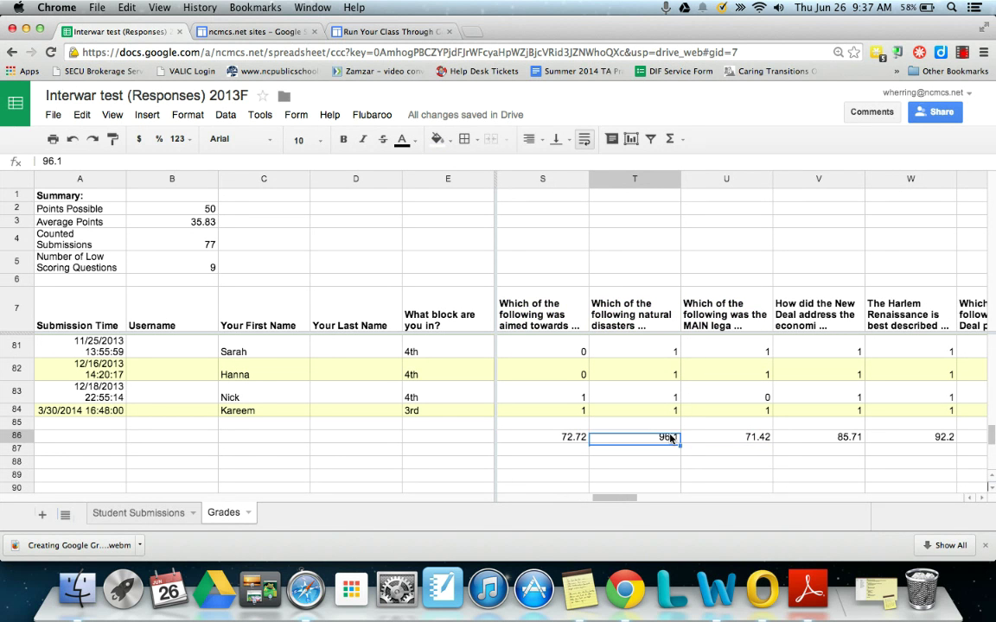
scroll(833, 423, "right", 4)
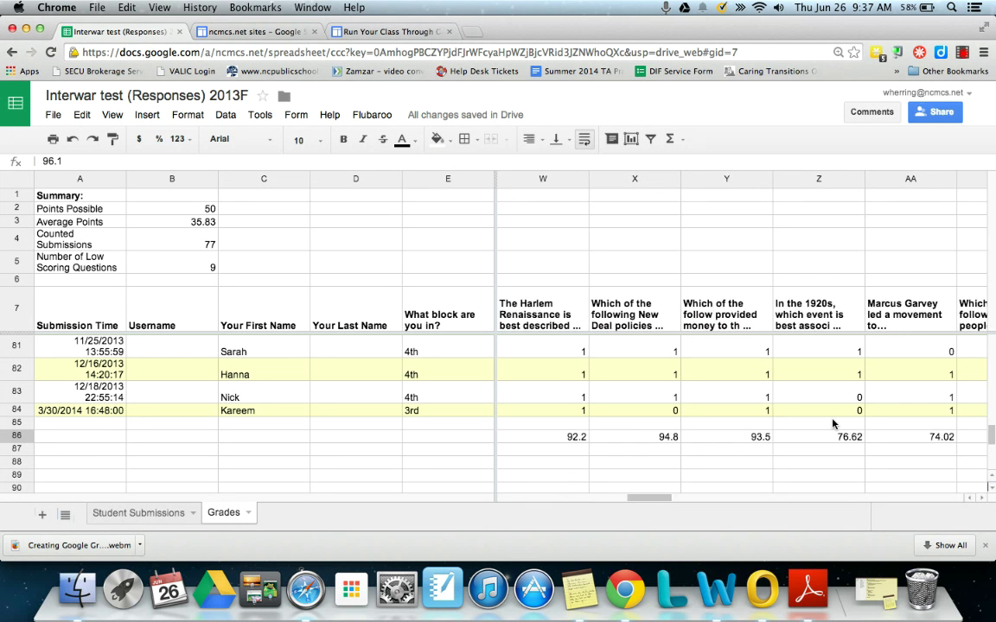
scroll(833, 424, "right", 4)
scroll(833, 423, "right", 8)
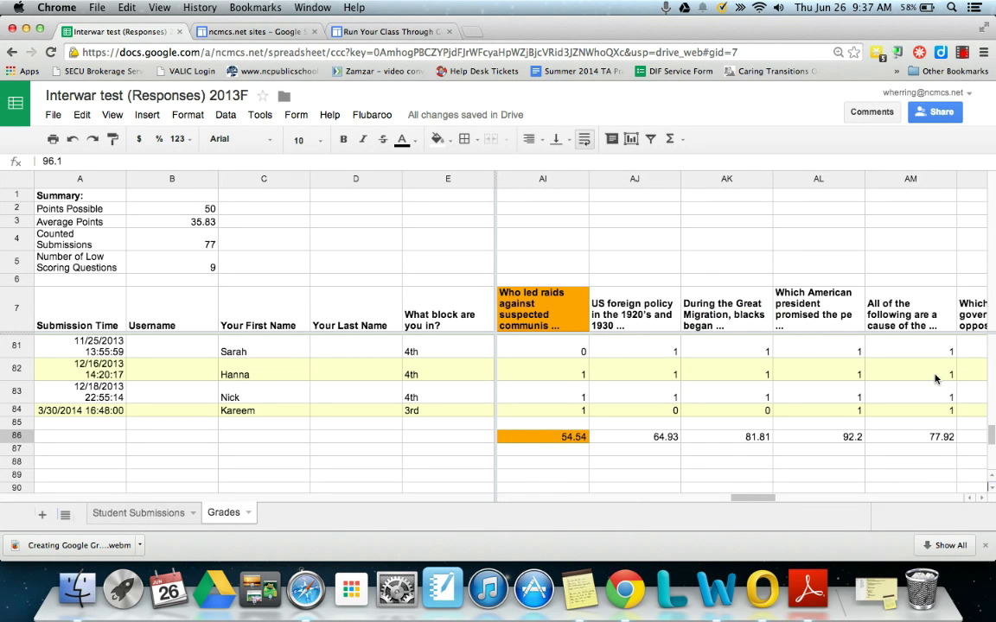
scroll(936, 378, "right", 4)
scroll(936, 377, "right", 1)
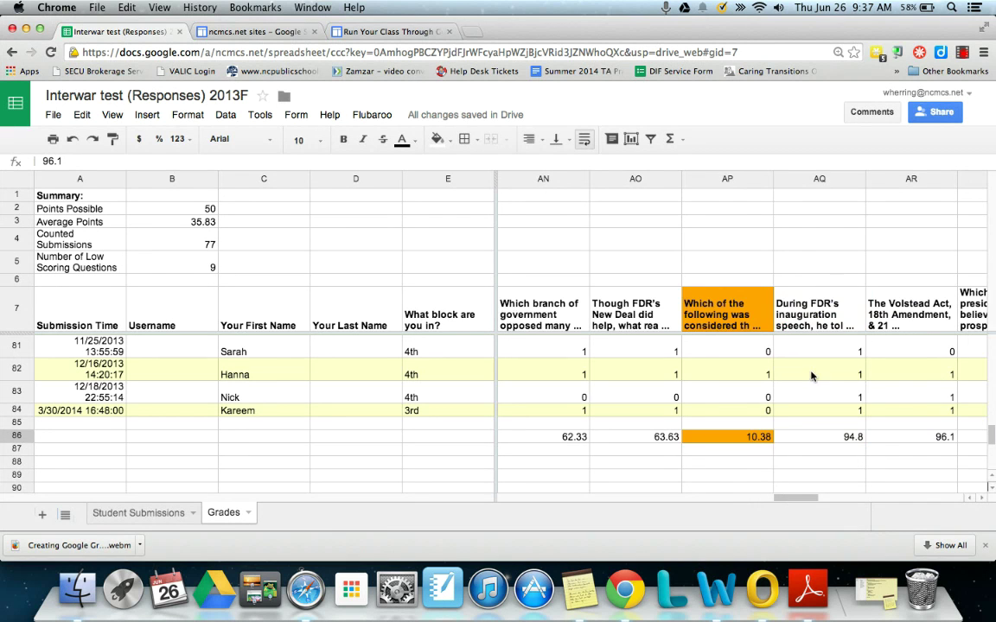
scroll(910, 401, "right", 16)
scroll(910, 401, "left", 20)
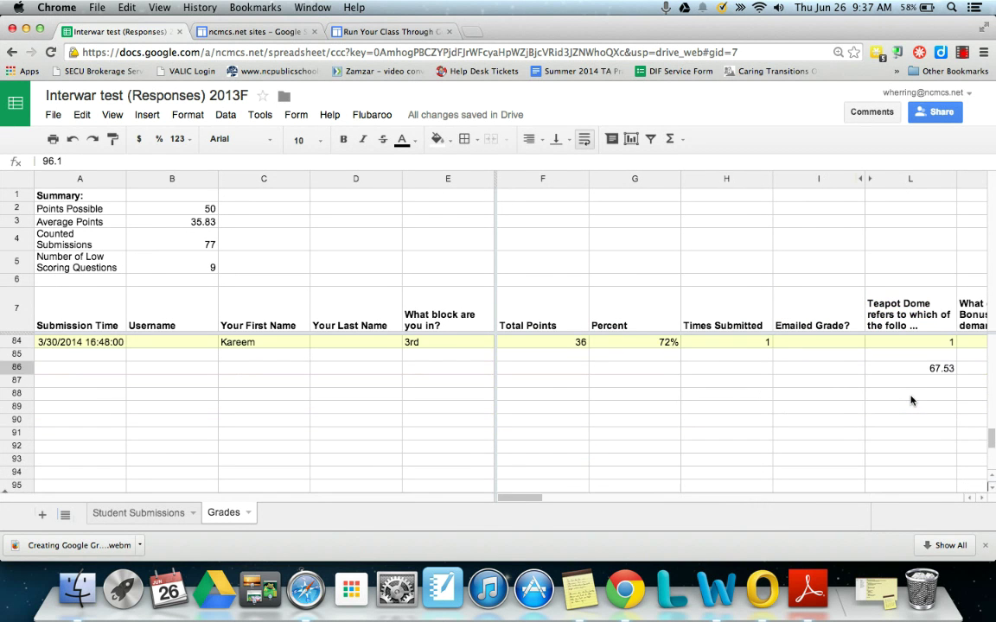
scroll(967, 407, "down", 3)
scroll(892, 364, "down", 1)
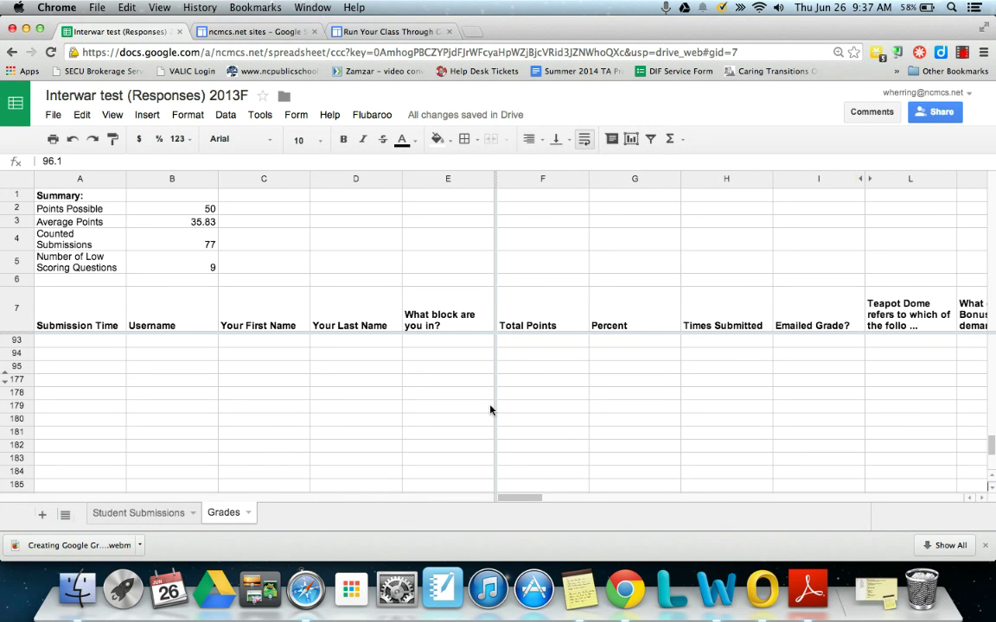
scroll(490, 410, "up", 15)
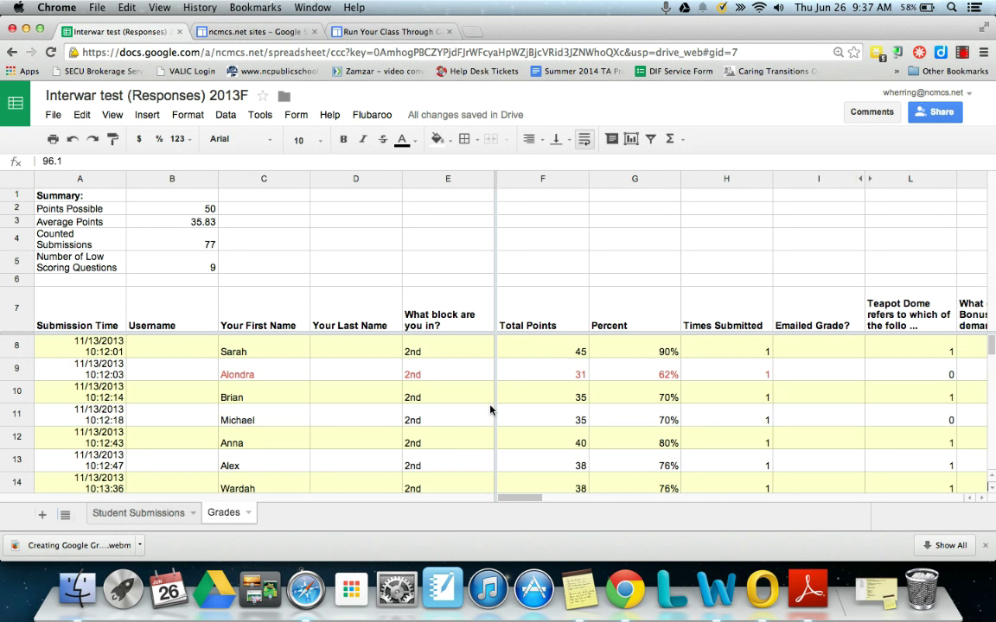